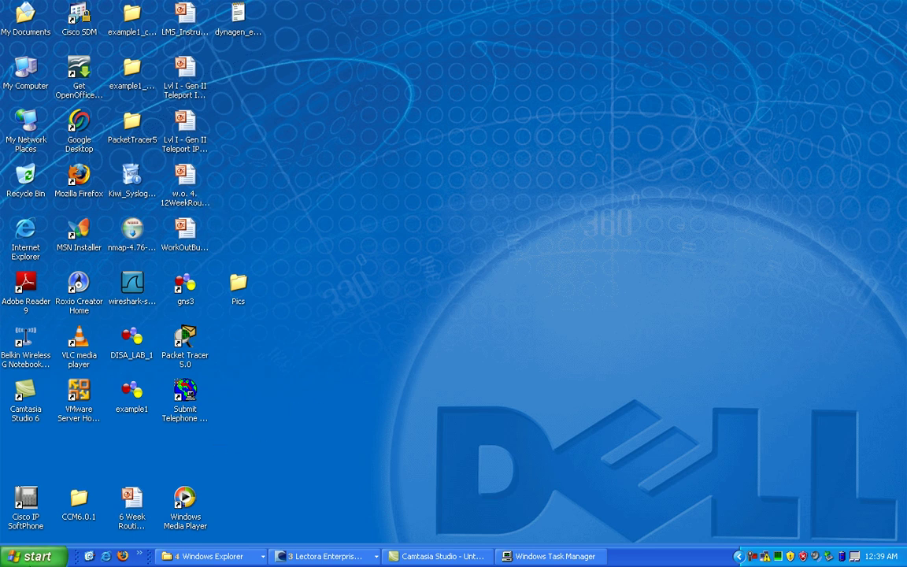
Step: Launch GNS3 from its desktop icon and bring its window to the front
double_click(189, 285)
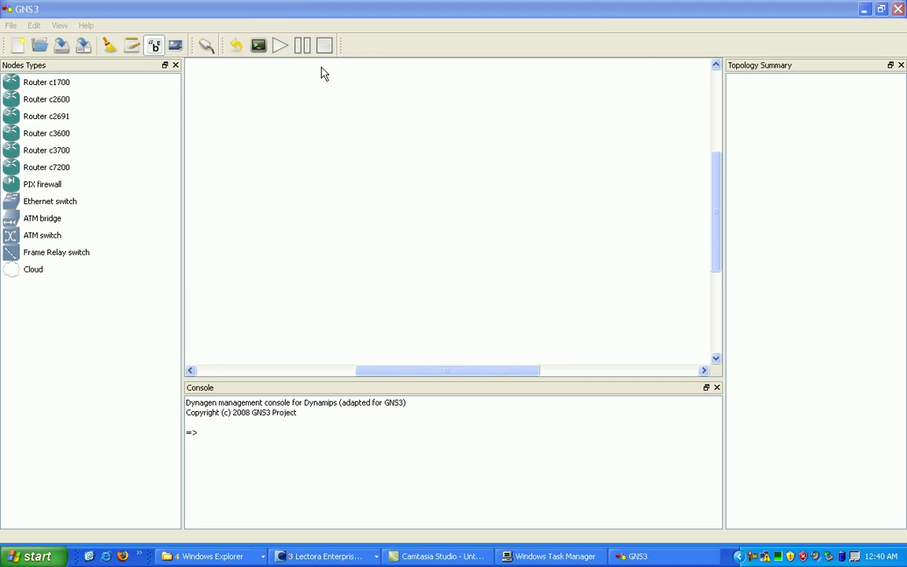
left_click(262, 7)
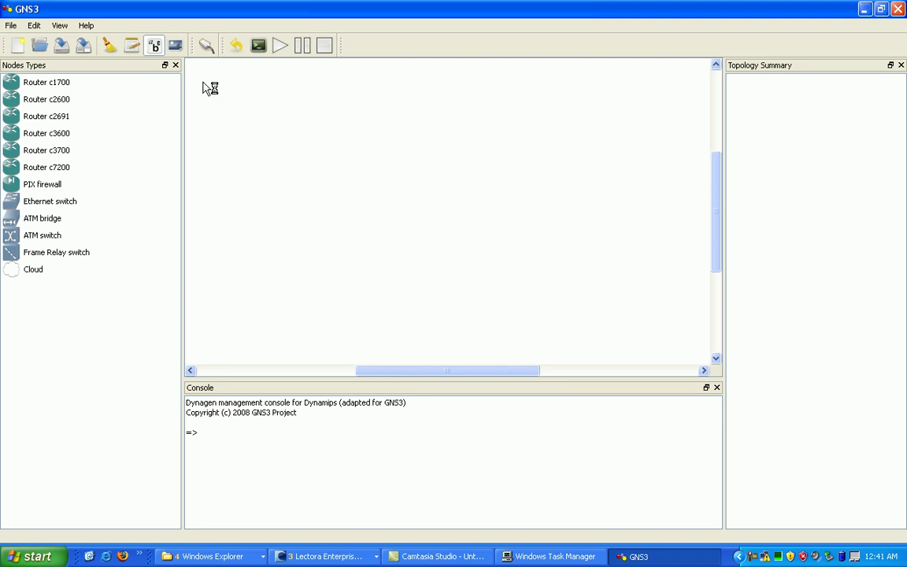
Step: Start a new project saved as example1.net on the Desktop, overwriting the old example1 file
left_click(11, 26)
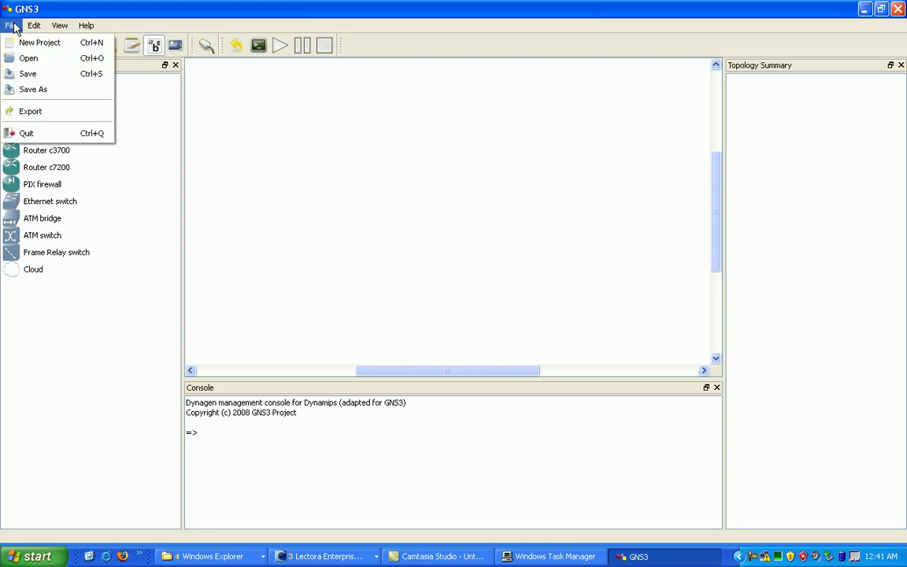
left_click(30, 42)
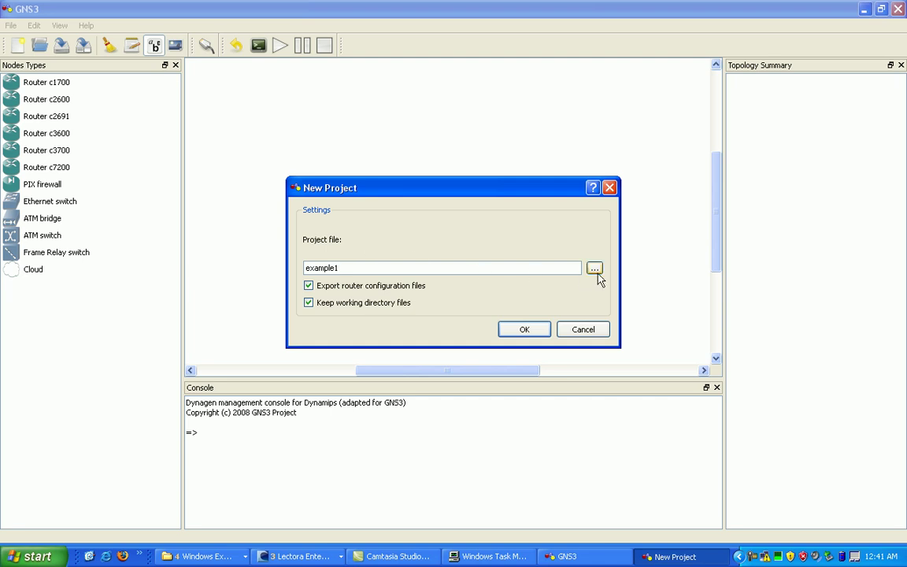
left_click(595, 270)
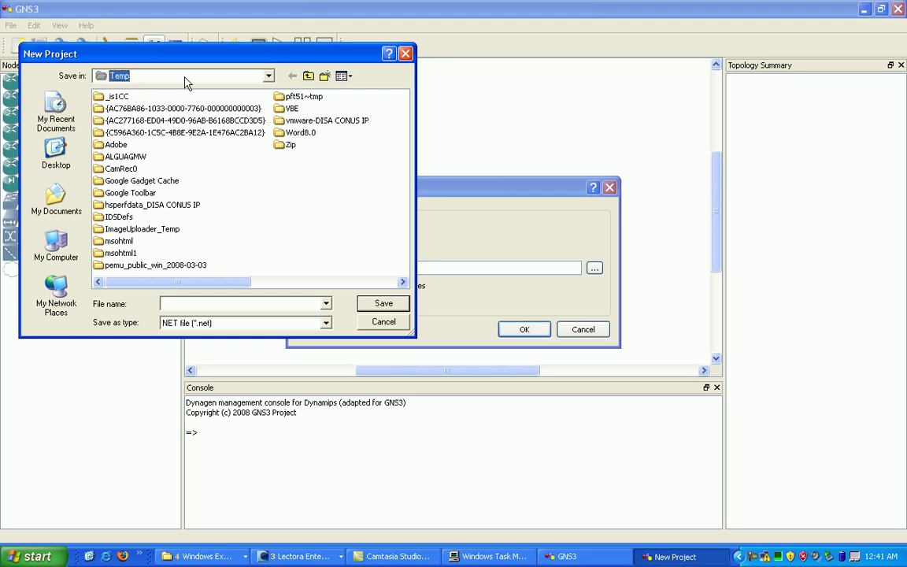
left_click(180, 77)
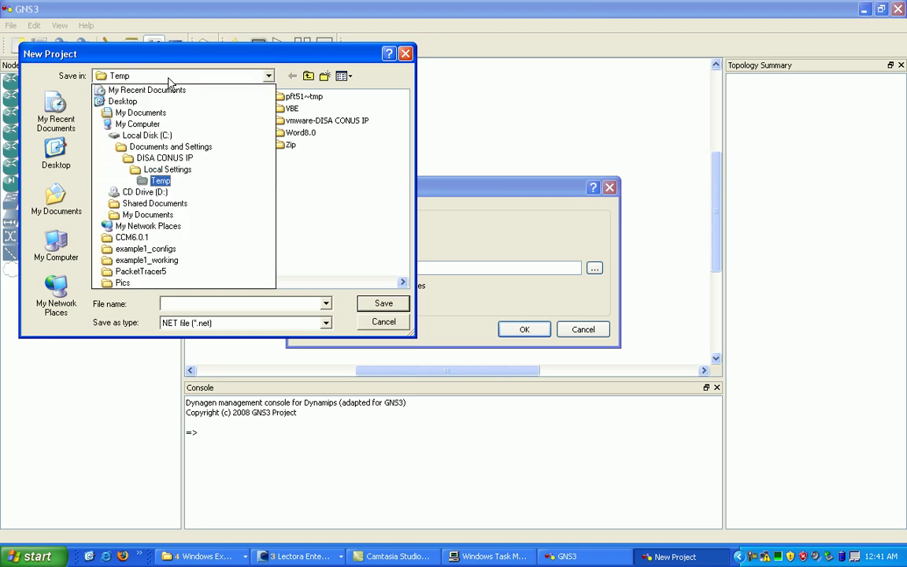
left_click(125, 101)
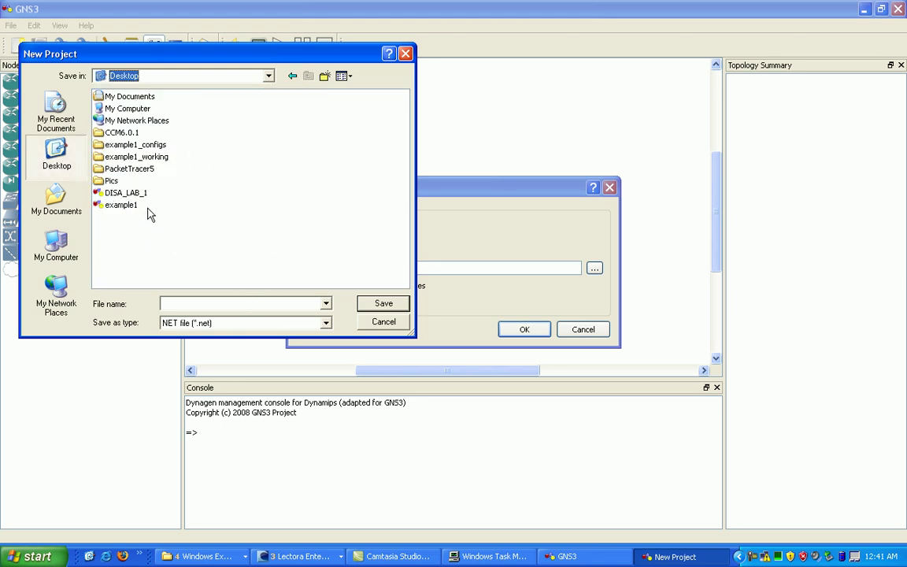
left_click(118, 205)
left_click(383, 306)
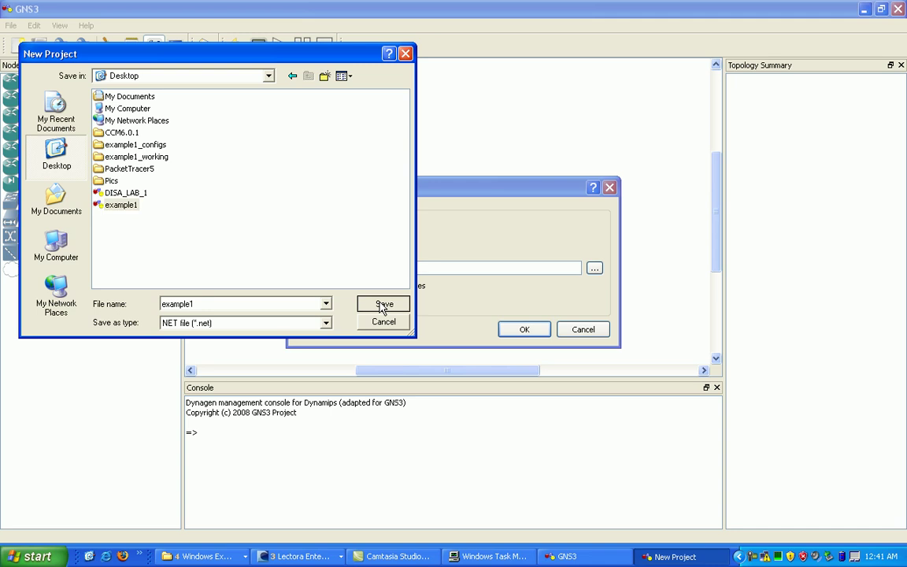
left_click(423, 318)
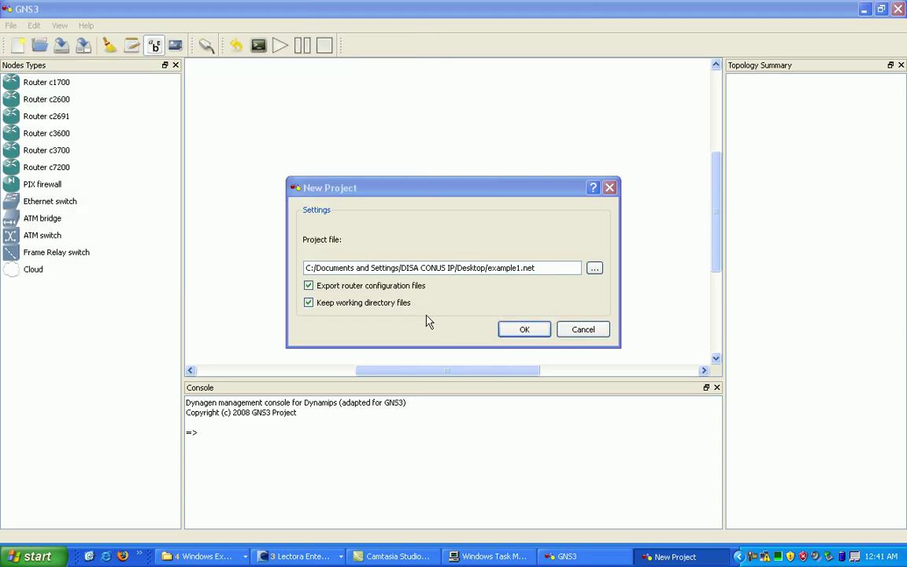
left_click(538, 328)
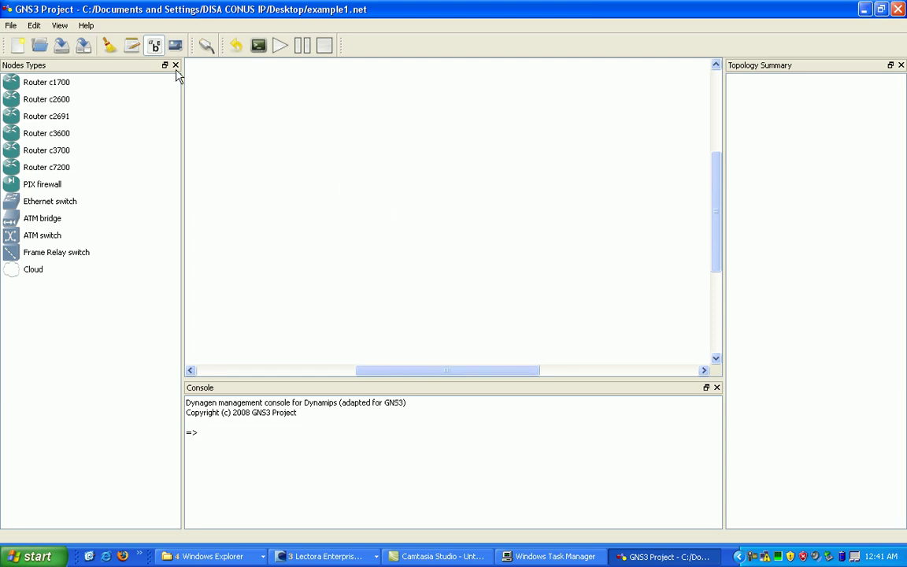
left_click(11, 26)
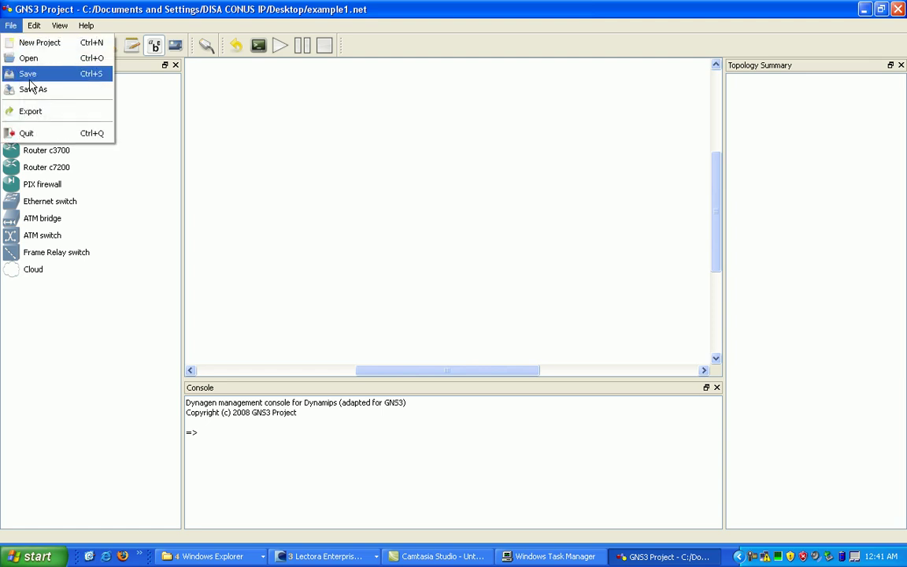
left_click(259, 89)
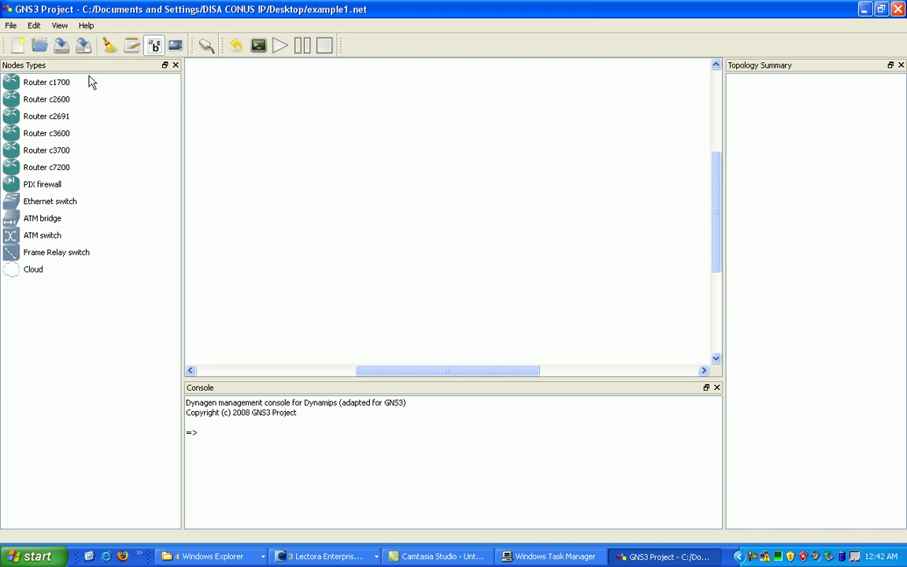
left_click(55, 83)
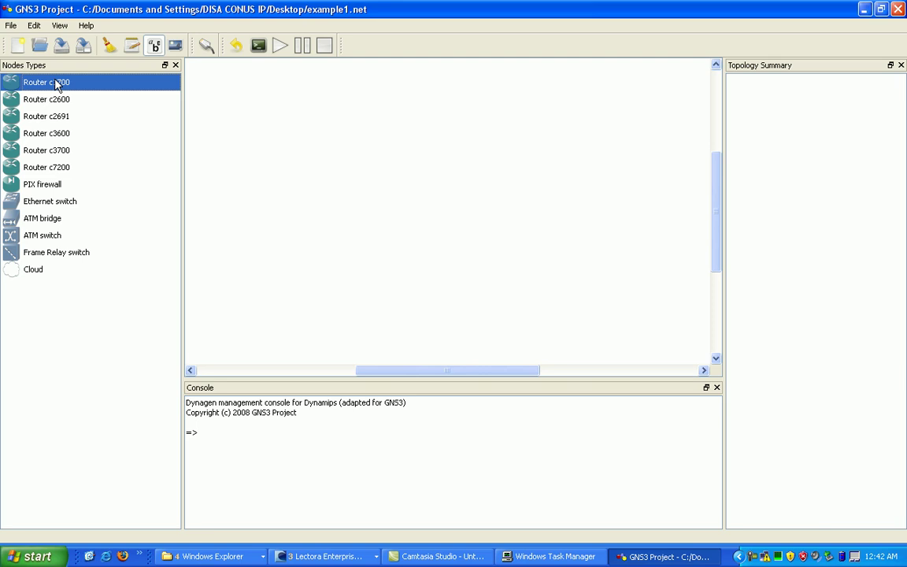
Step: Open the IOS images and hypervisors settings from the Edit menu
left_click(35, 30)
left_click(35, 29)
left_click(32, 30)
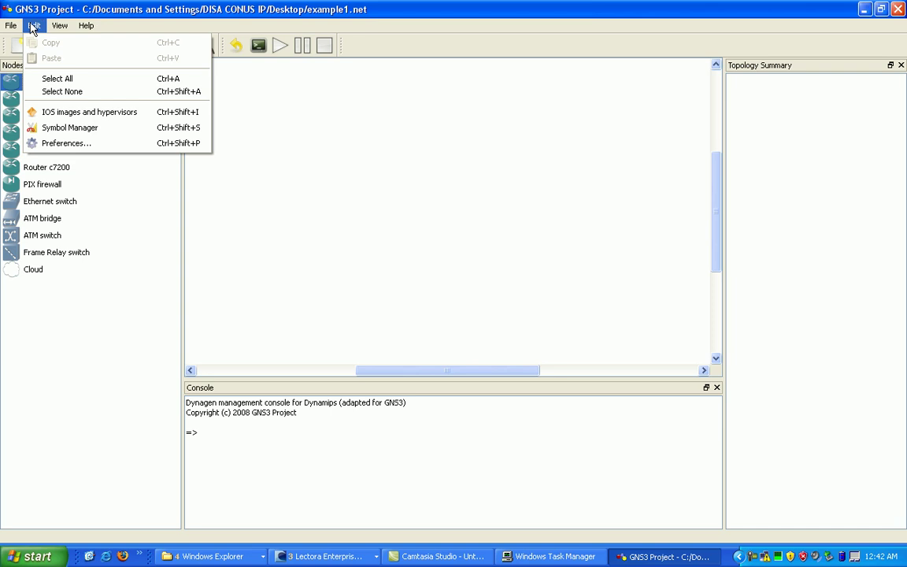
left_click(53, 116)
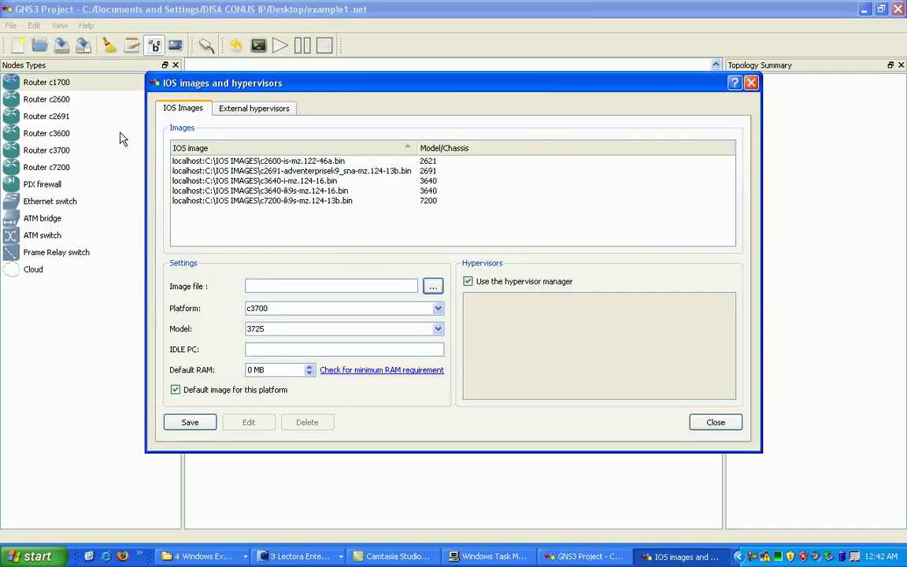
Step: Review the registered images: c2600, c2691, two c3640 entries and c7200
left_click(193, 160)
left_click(196, 171)
left_click(197, 180)
left_click(197, 190)
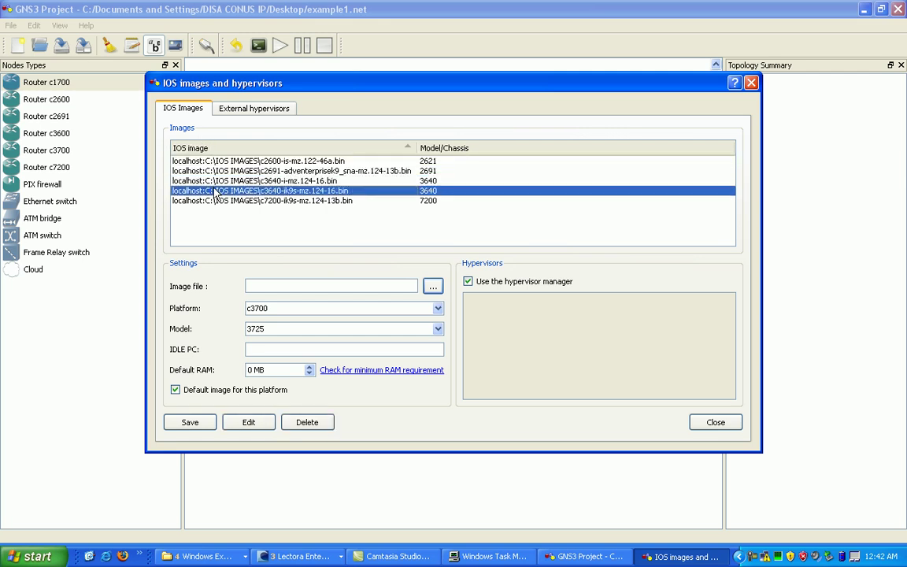
left_click(205, 200)
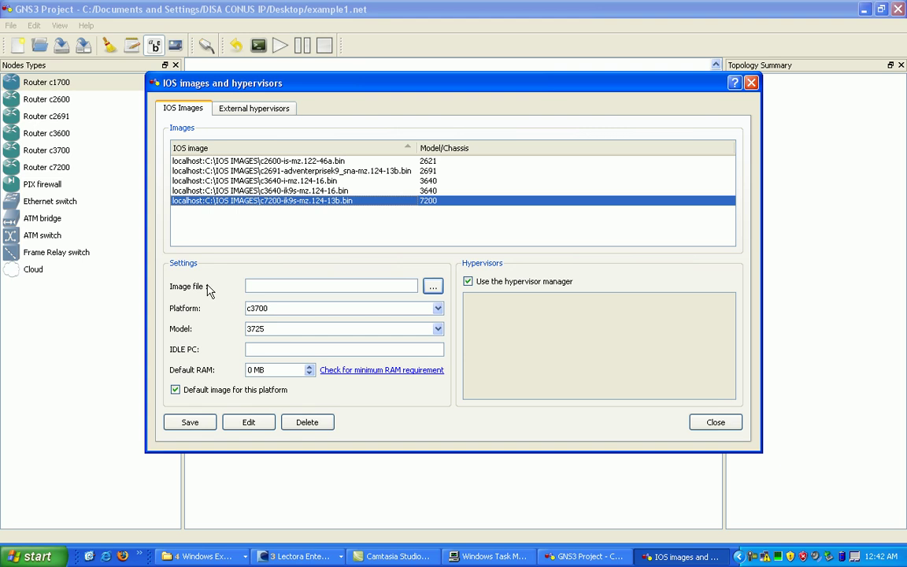
Step: Browse C:\IOS IMAGES for an image file, then cancel without changing it
left_click(432, 288)
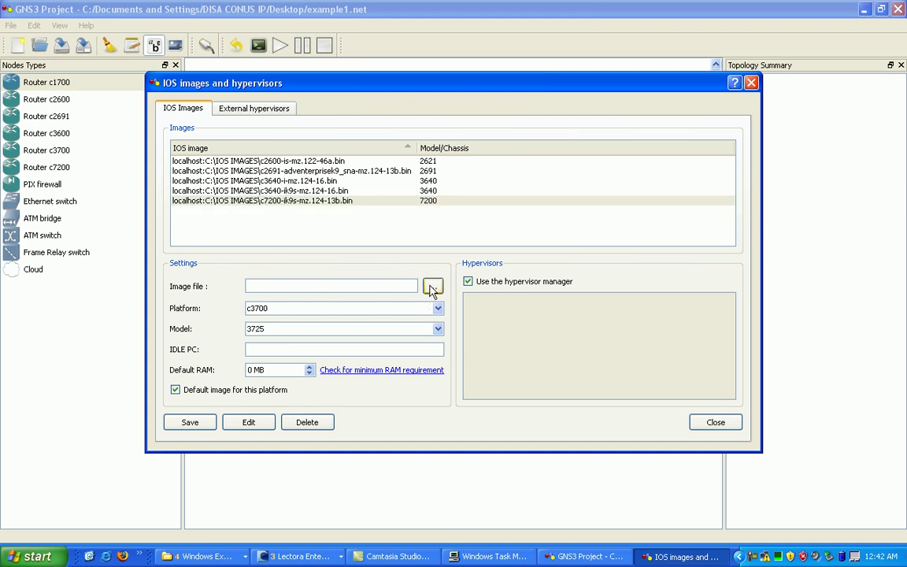
left_click(177, 75)
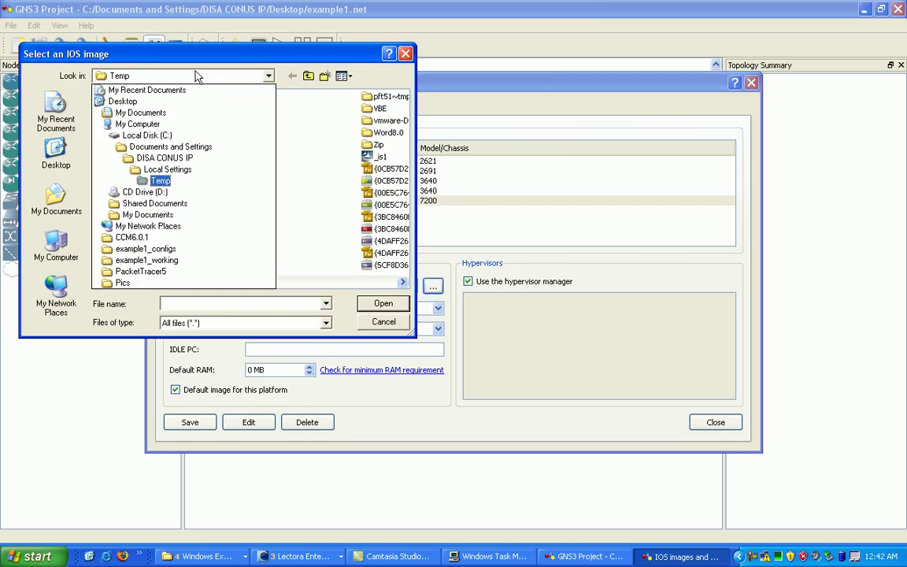
left_click(150, 137)
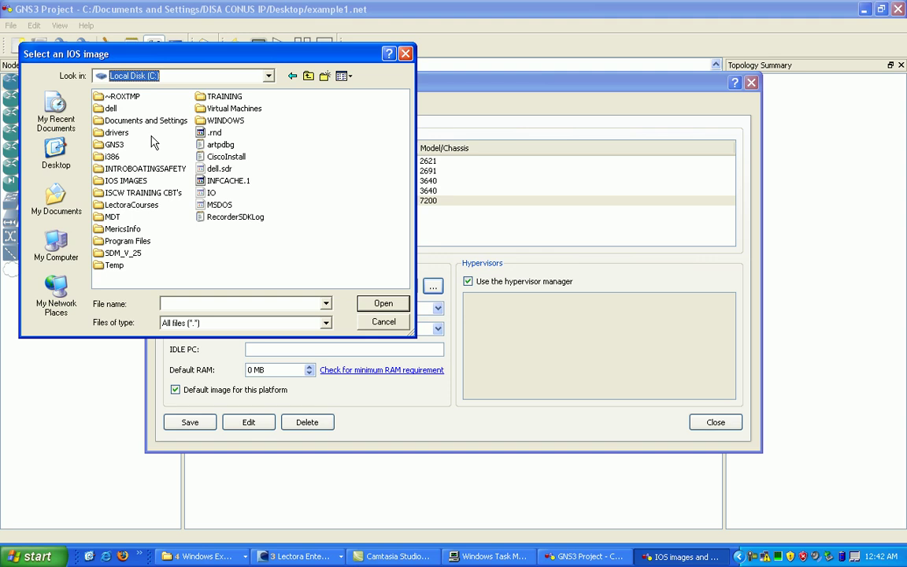
double_click(118, 180)
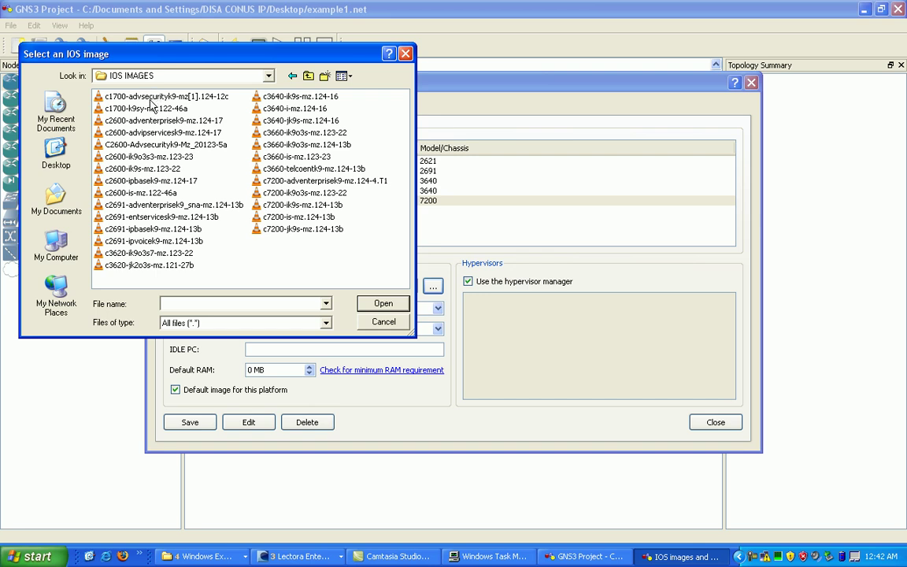
left_click(136, 98)
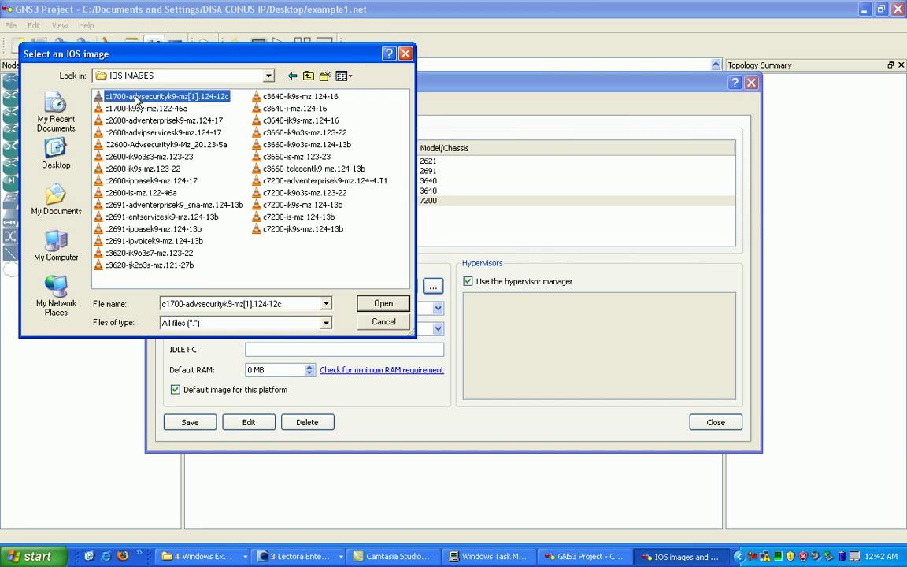
left_click(381, 326)
Step: Save the c3640-ik9s entry as c3600, model 3640, 128 MB RAM, and close the dialog
left_click(259, 190)
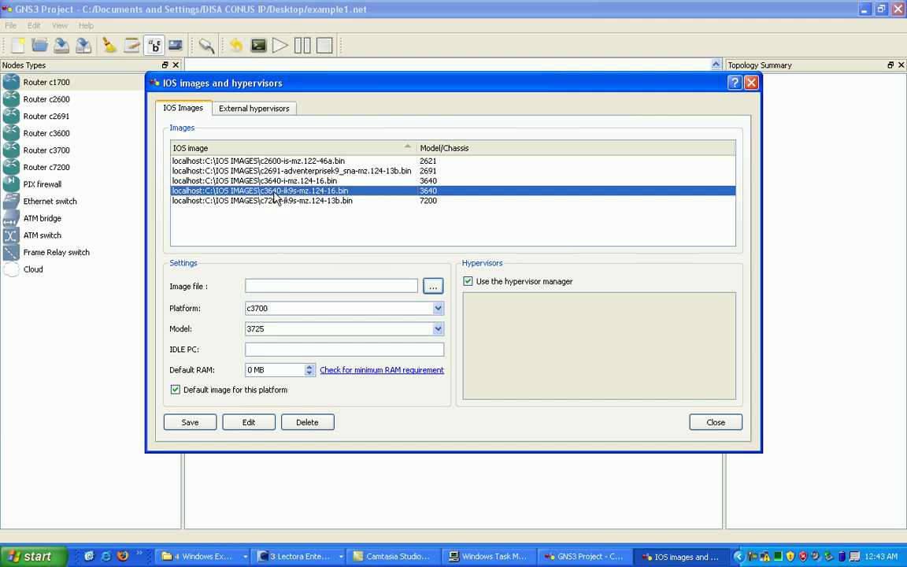
left_click(274, 196)
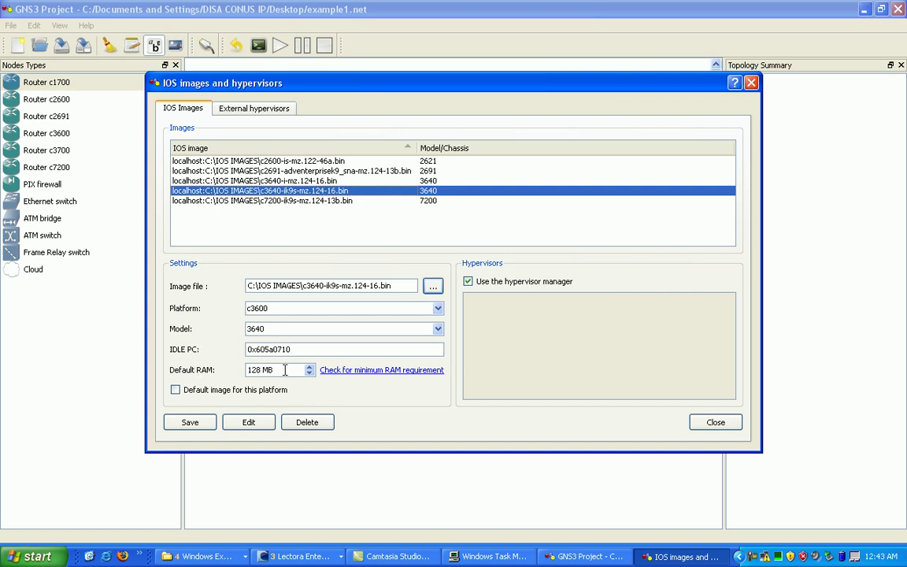
left_click(201, 425)
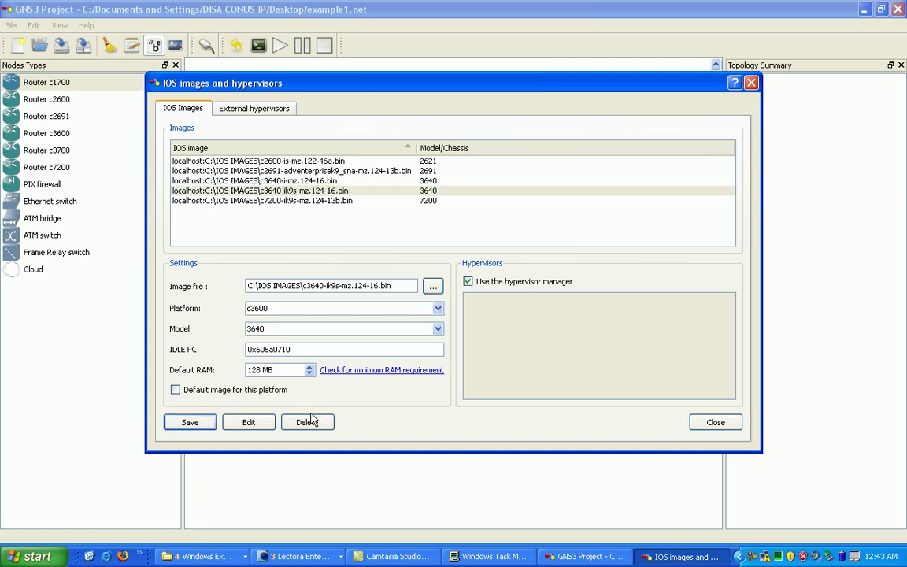
left_click(715, 424)
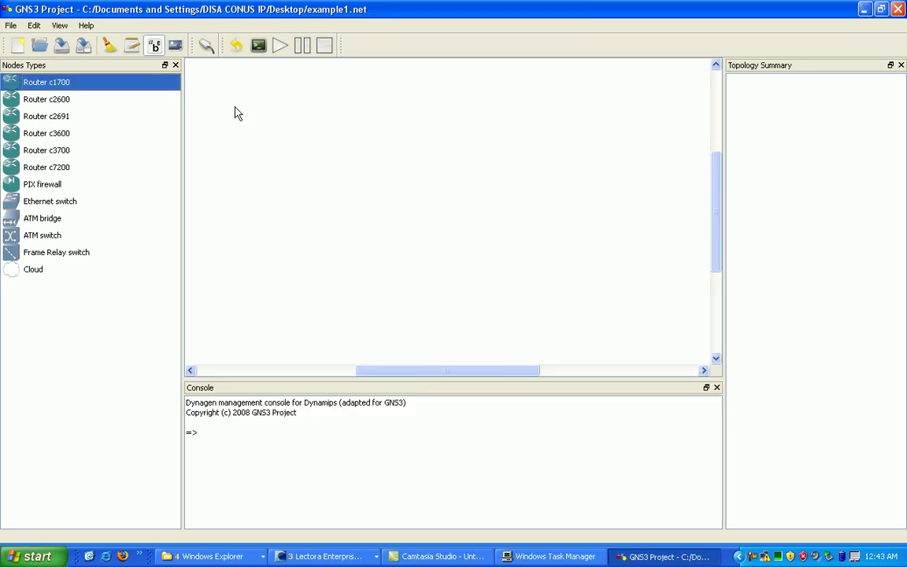
Step: Drag two c3600 routers onto the canvas, creating R0 and R1
left_click(52, 134)
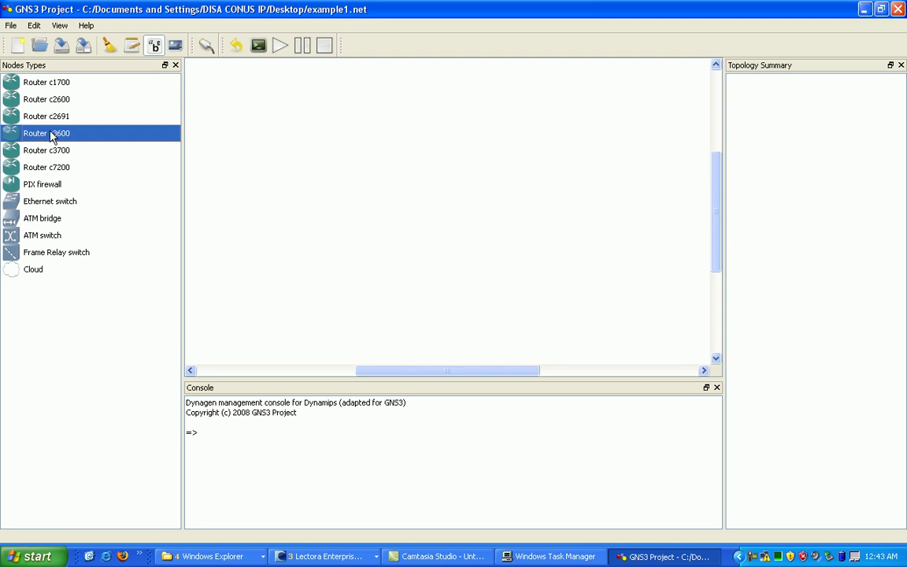
left_click_drag(52, 133, 347, 206)
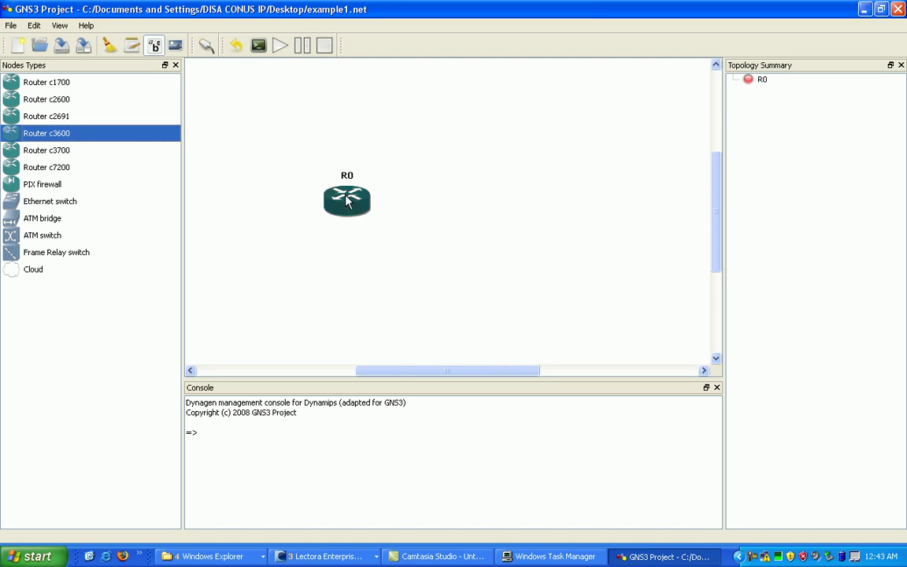
mouse_move(346, 201)
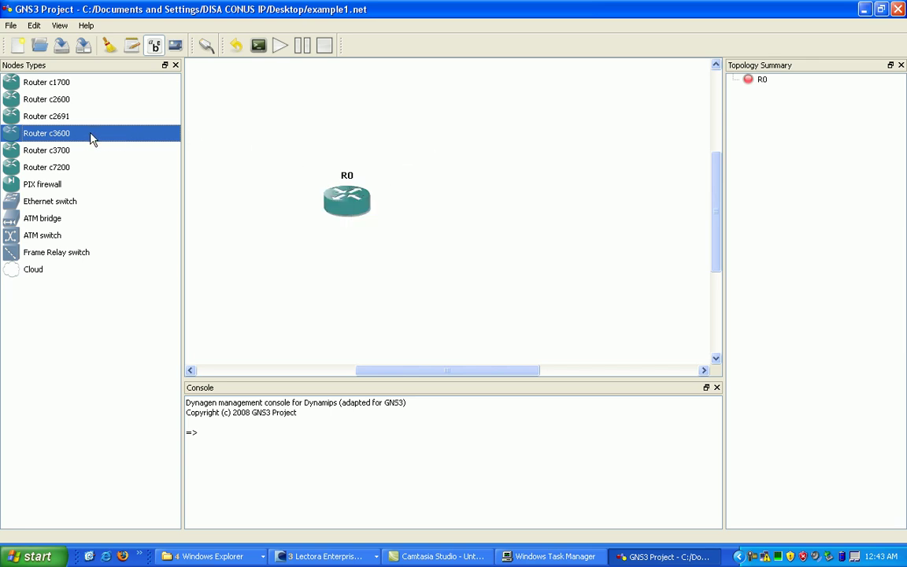
left_click_drag(77, 137, 498, 178)
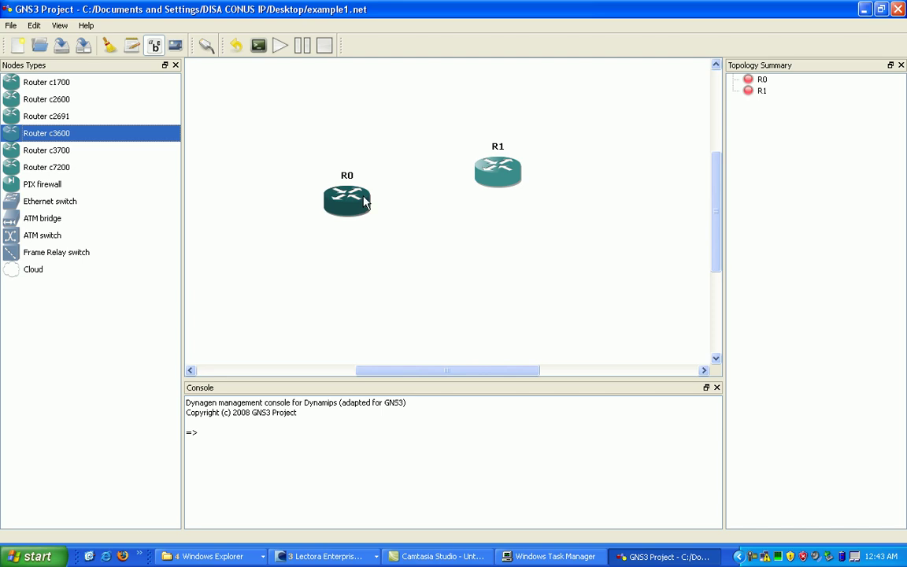
Step: Reopen the IOS images and hypervisors settings and close them unchanged
left_click(12, 25)
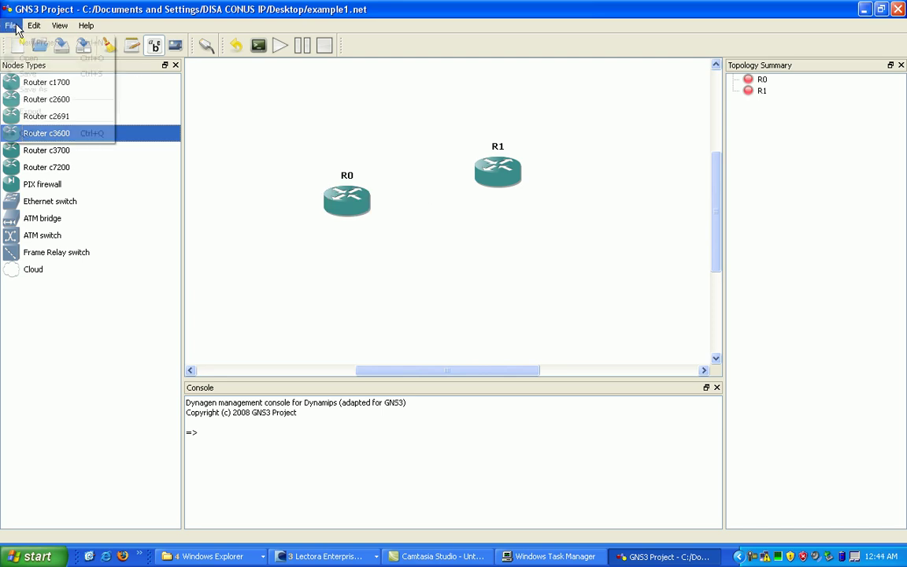
mouse_move(35, 25)
left_click(68, 112)
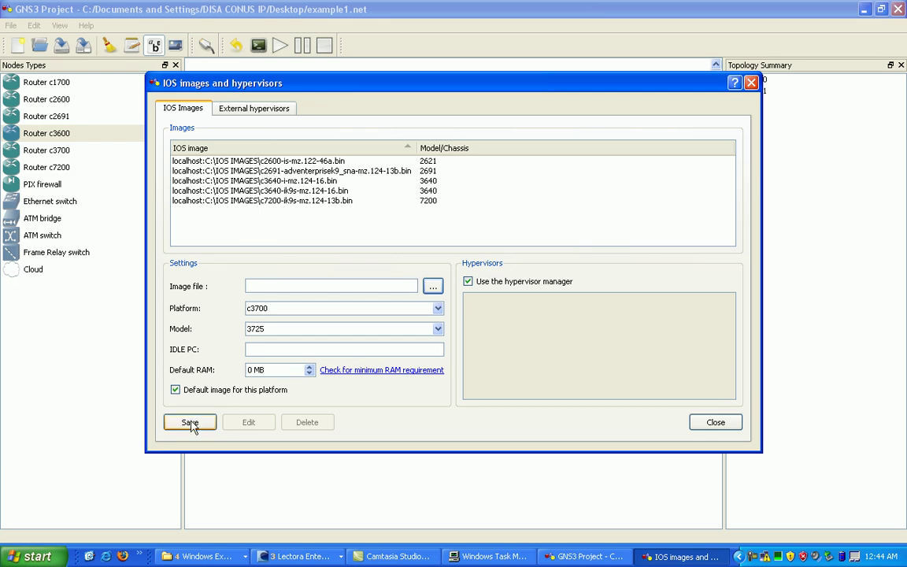
left_click(714, 423)
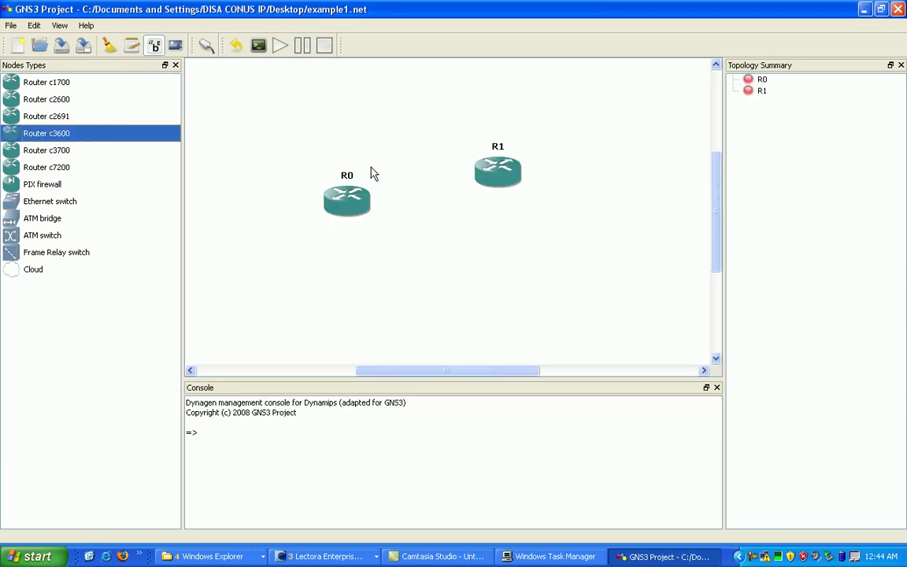
Step: Add an extra router R2, delete it, and move R1 level with R0
left_click_drag(35, 133, 504, 251)
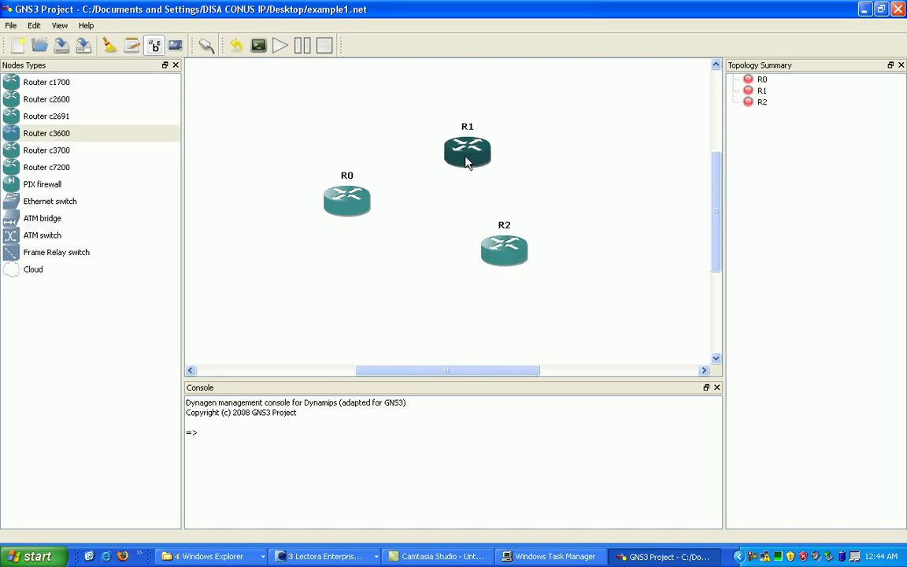
mouse_move(466, 161)
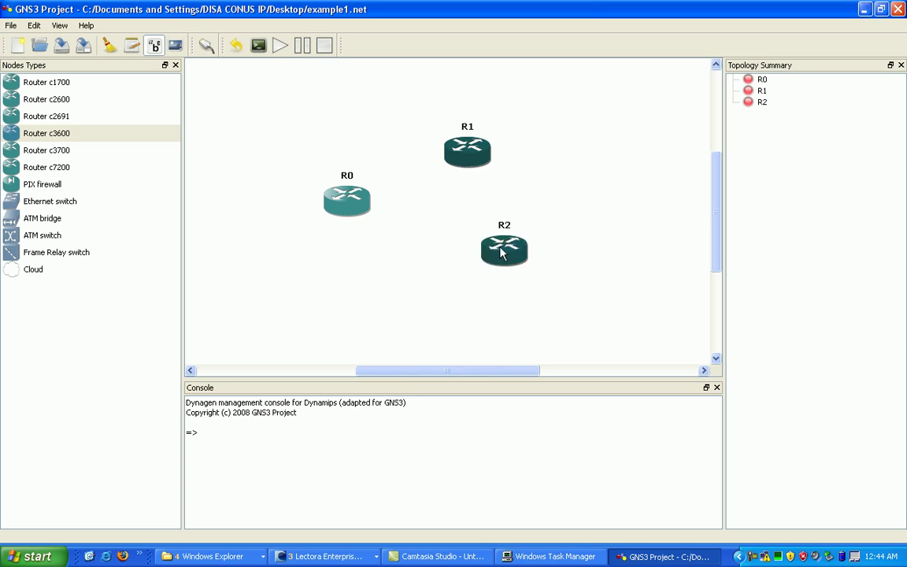
mouse_move(501, 251)
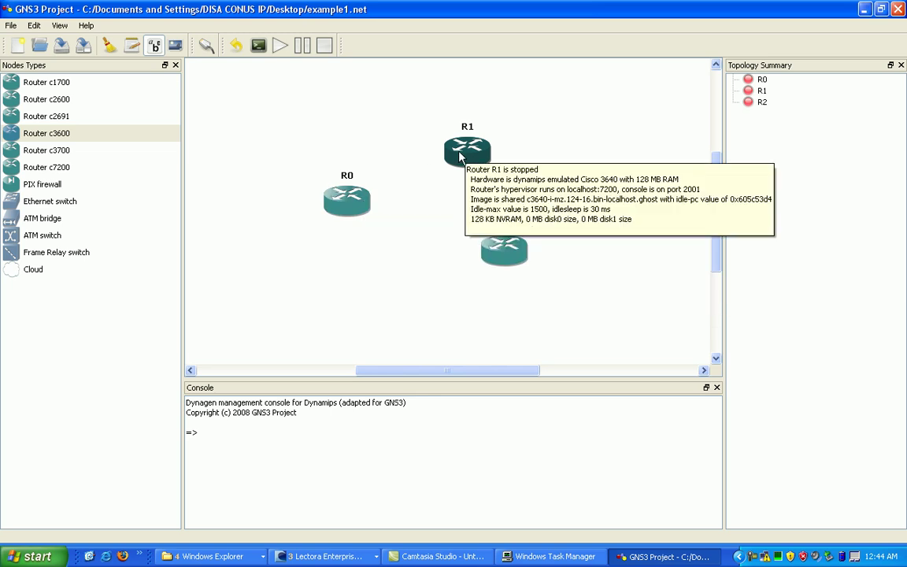
left_click(501, 244)
key("Delete")
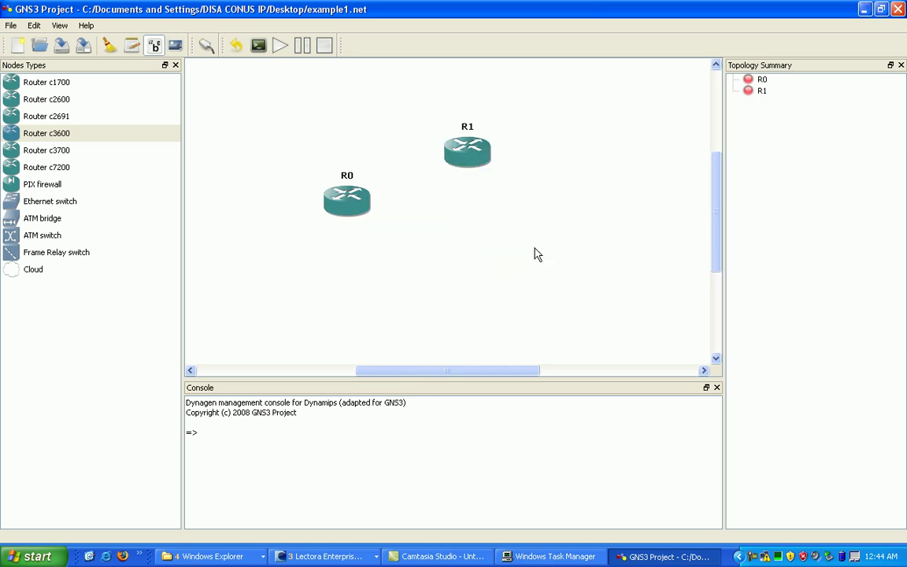
left_click_drag(473, 146, 535, 195)
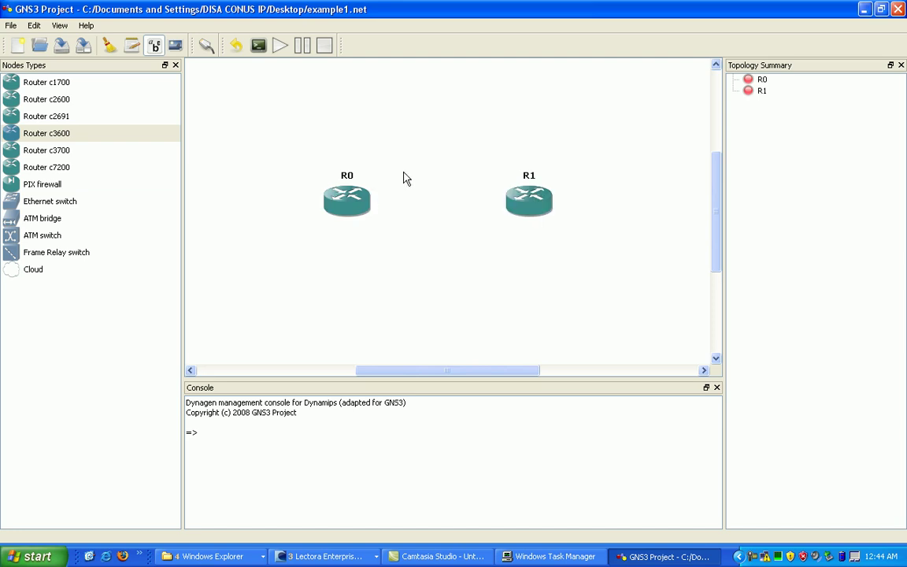
Step: Open router R0's node configuration and review its memory and disk settings
right_click(350, 199)
left_click(380, 202)
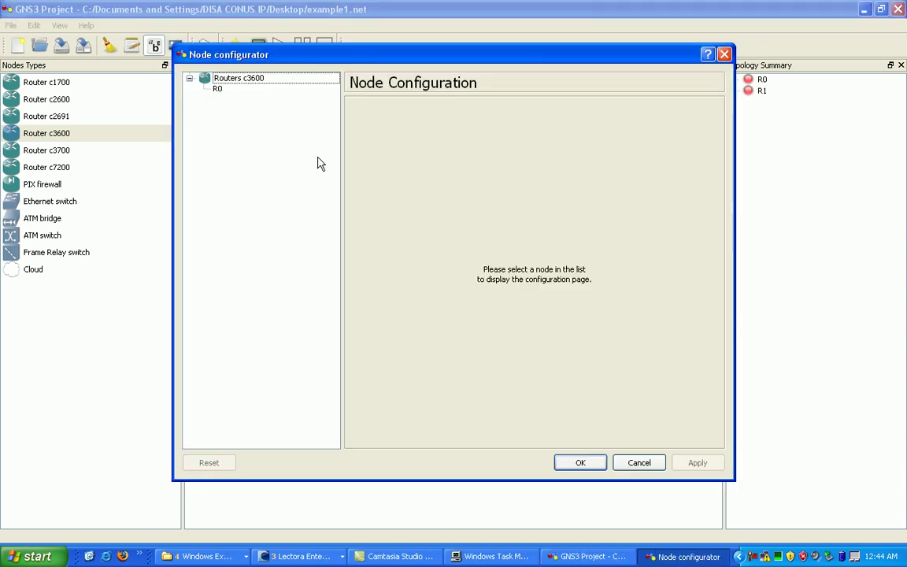
left_click(219, 78)
left_click(224, 89)
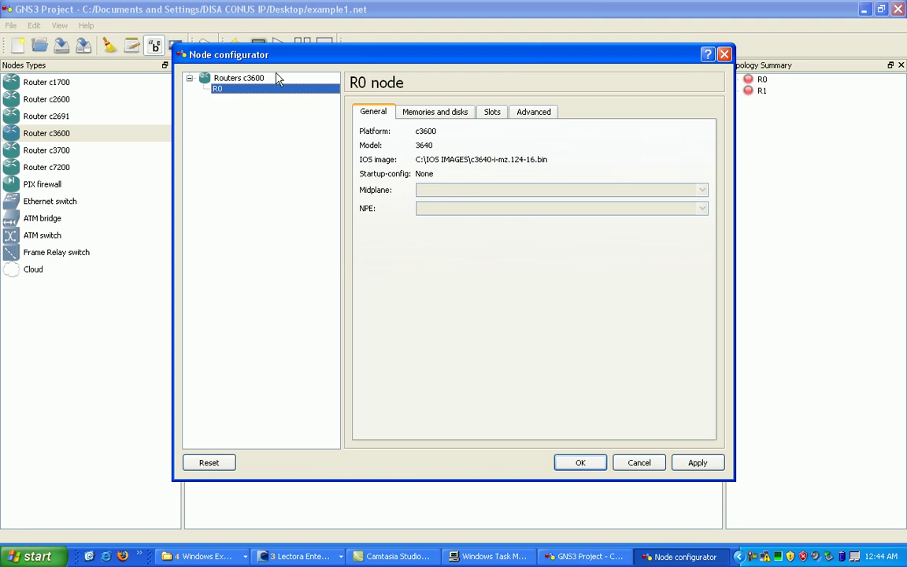
left_click_drag(386, 63, 348, 101)
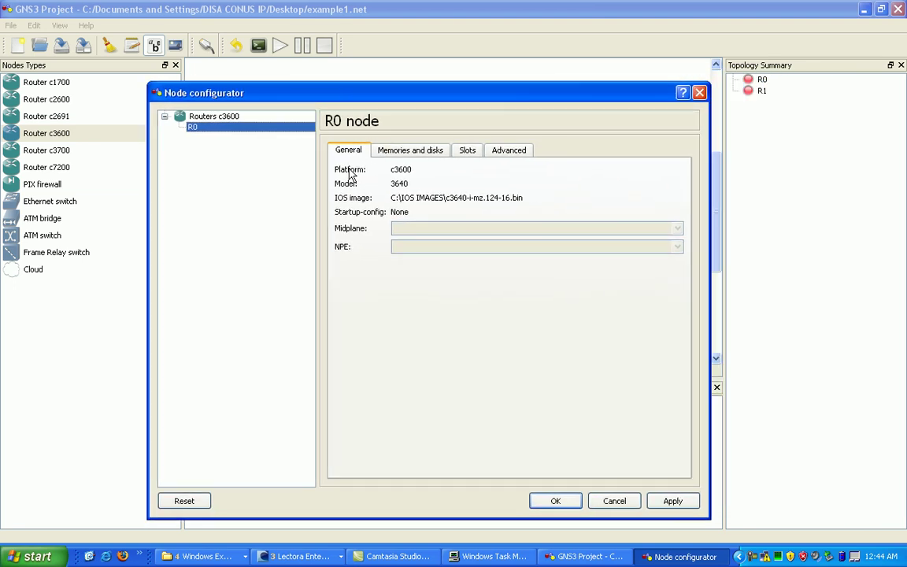
left_click(418, 154)
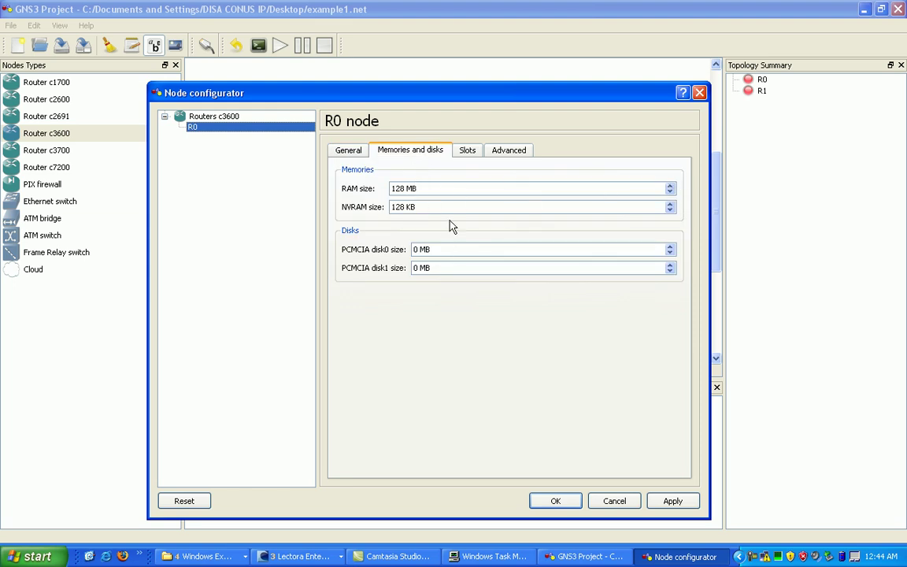
Step: Set R0's slot 0 adapter to NM-4T and apply the change
left_click(466, 151)
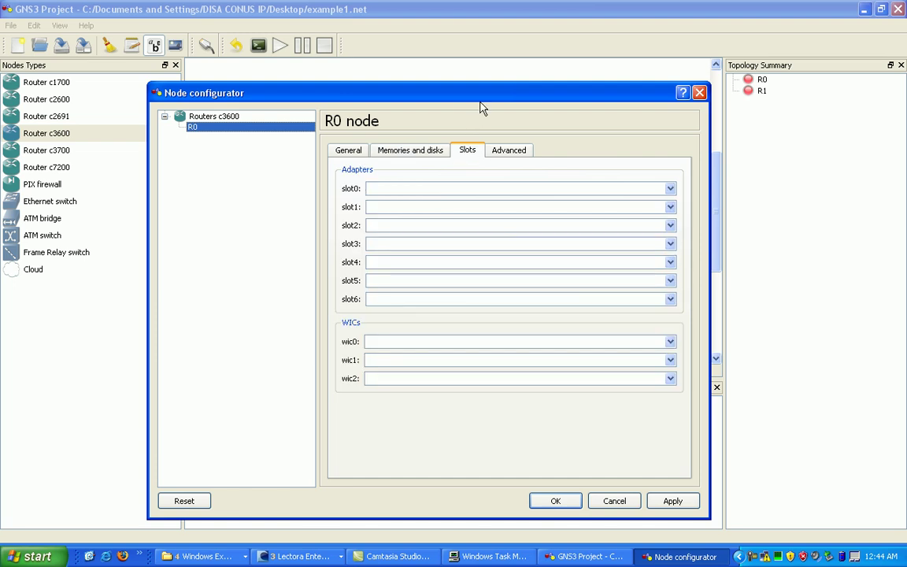
left_click_drag(435, 93, 334, 73)
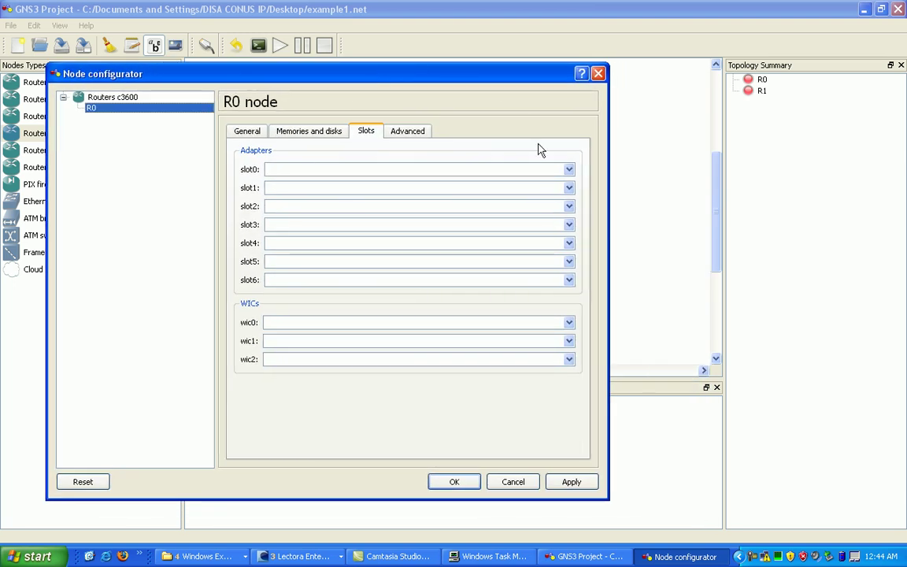
left_click_drag(426, 72, 504, 82)
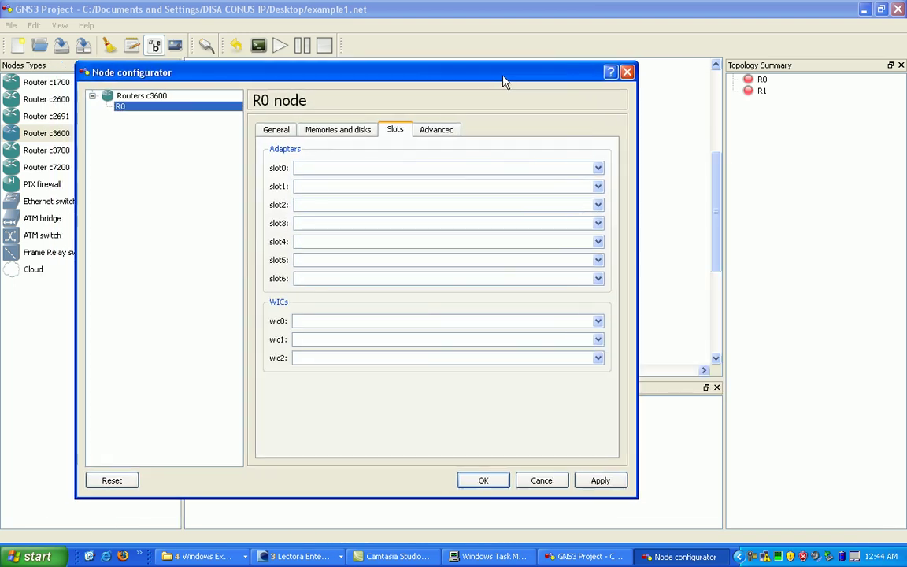
left_click(597, 169)
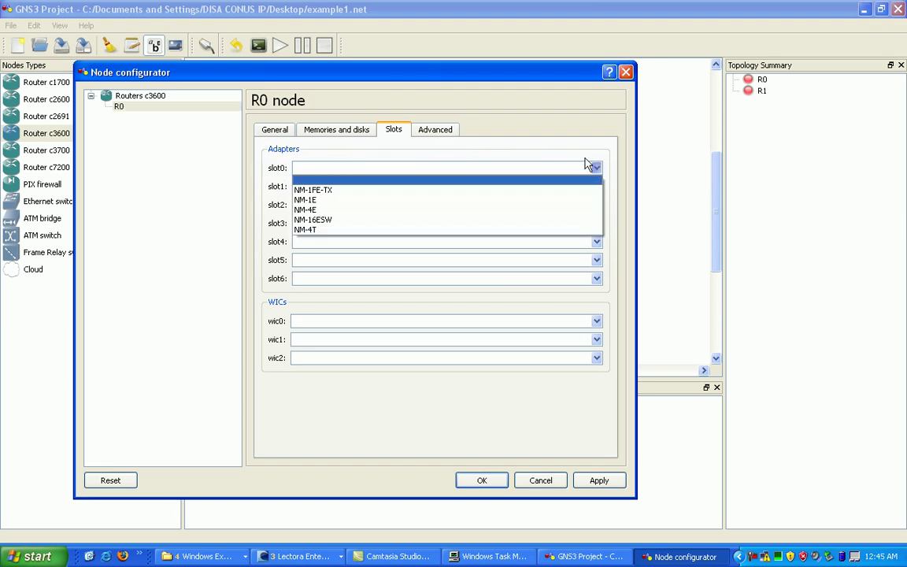
left_click(314, 230)
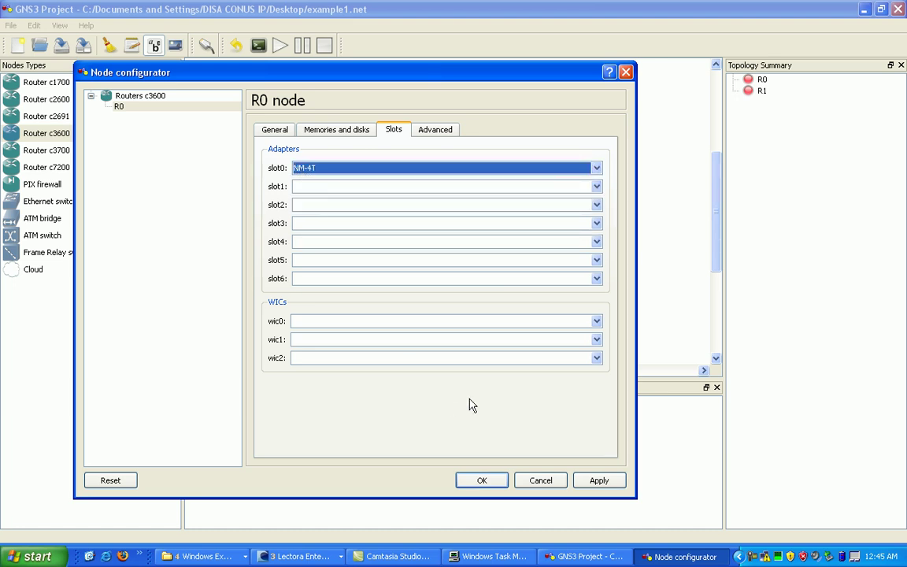
left_click(593, 482)
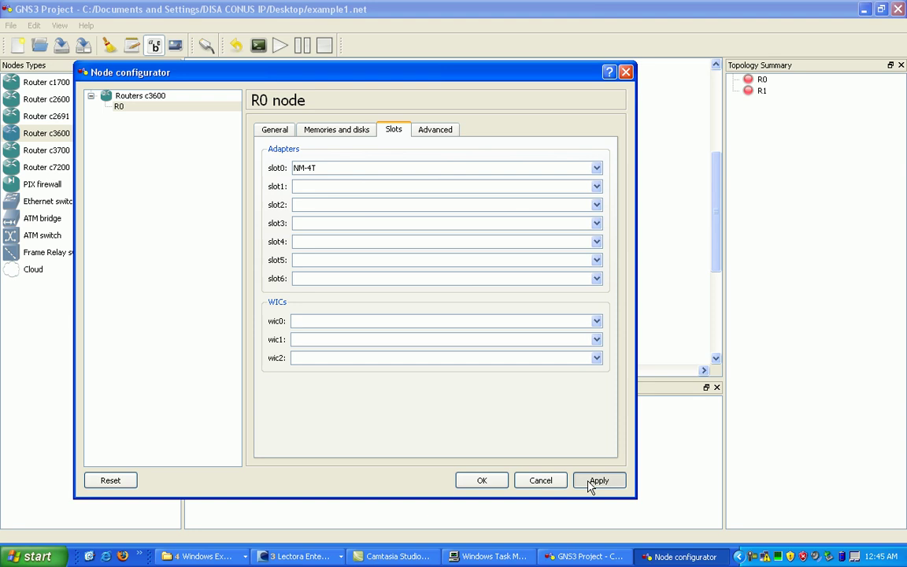
left_click(488, 482)
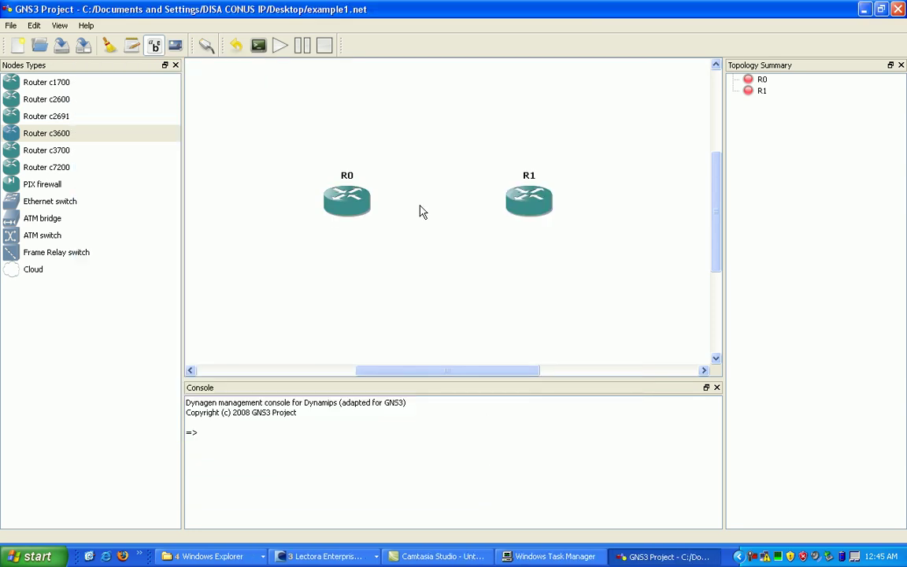
Step: Open router R1's configuration and put an NM-4T adapter in slot 0, applying it
right_click(529, 206)
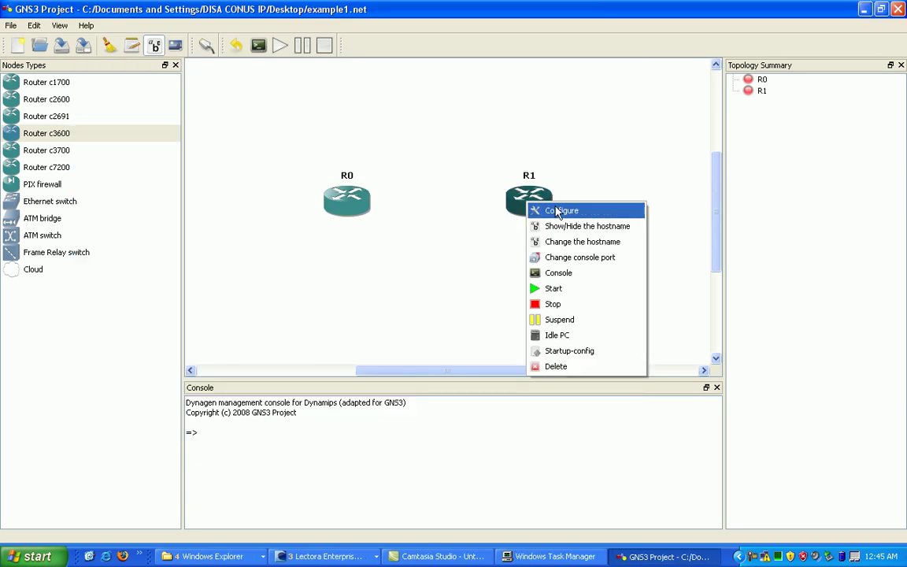
left_click(416, 165)
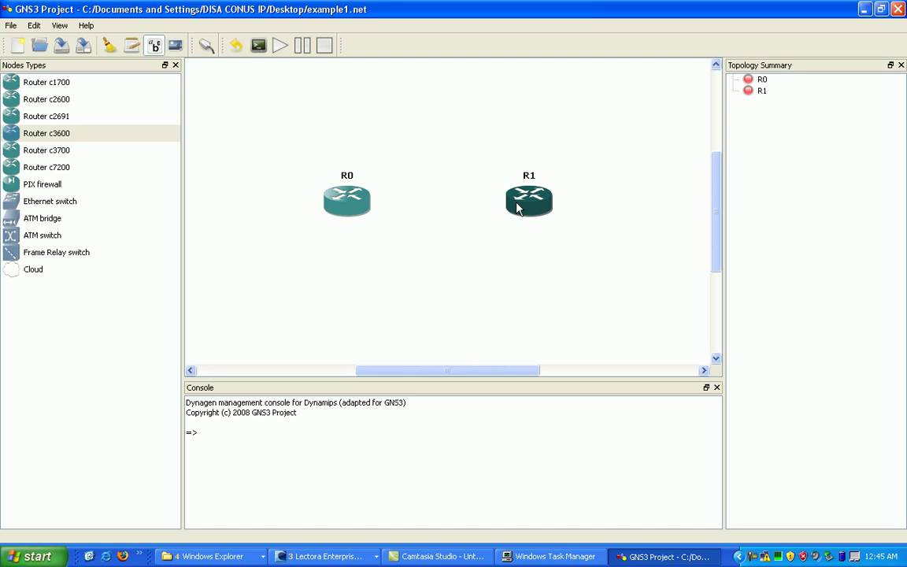
right_click(523, 202)
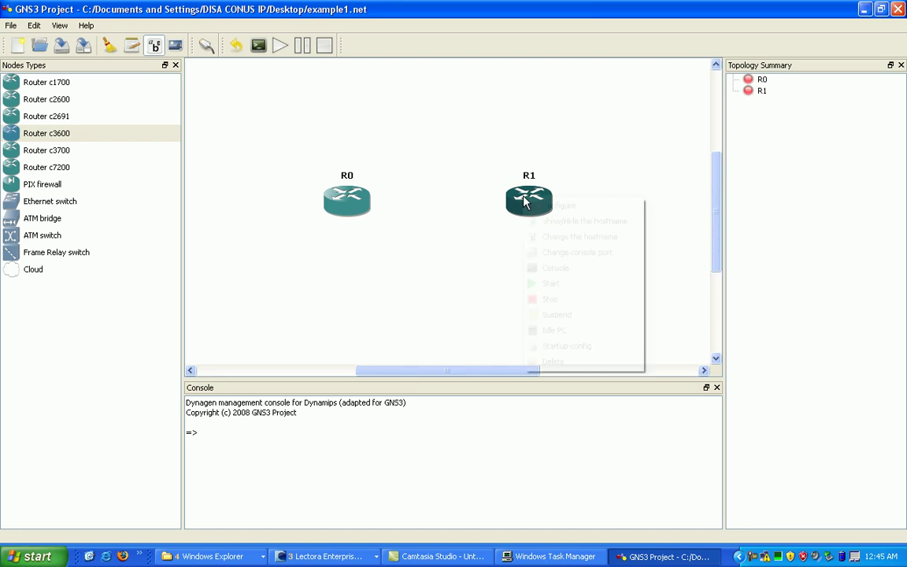
right_click(524, 199)
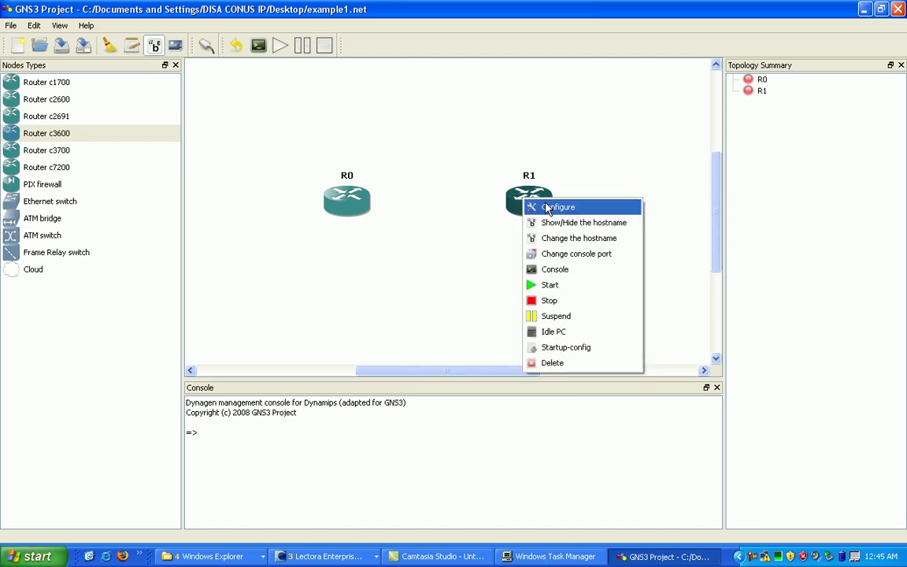
left_click(546, 207)
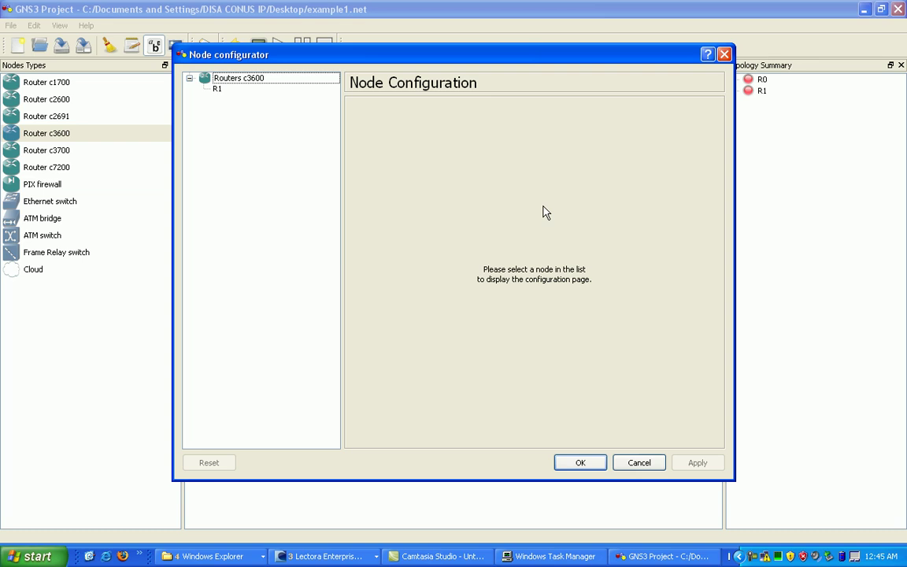
left_click(218, 90)
left_click(494, 114)
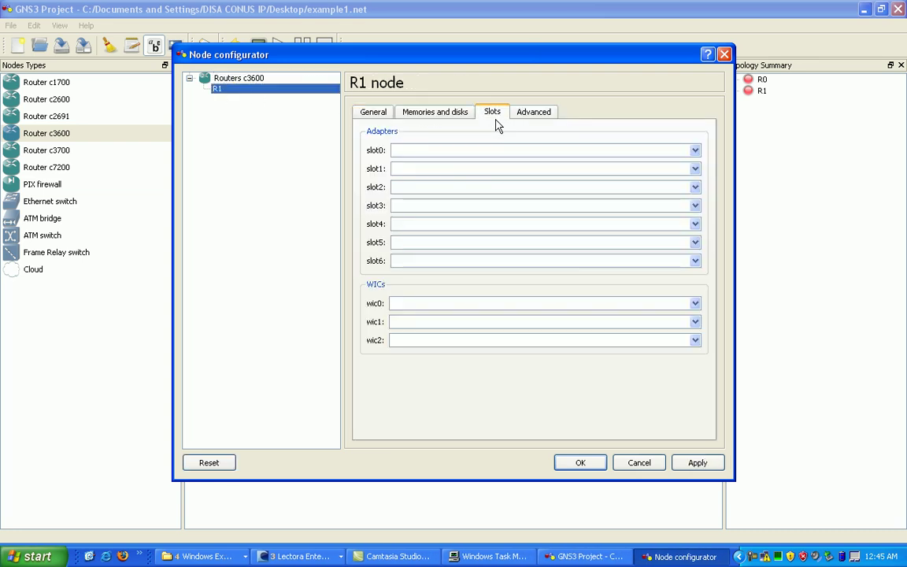
left_click(496, 149)
left_click(449, 211)
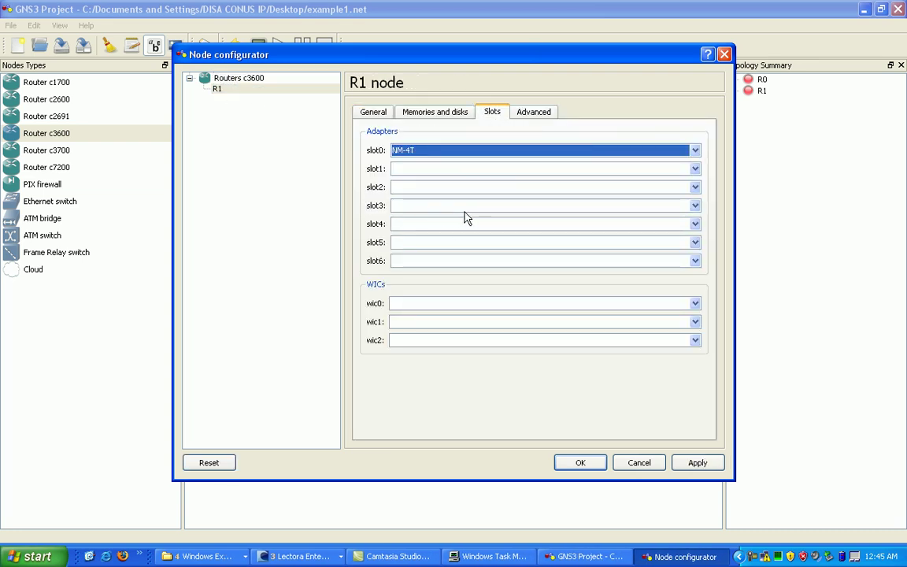
left_click(699, 465)
left_click(583, 464)
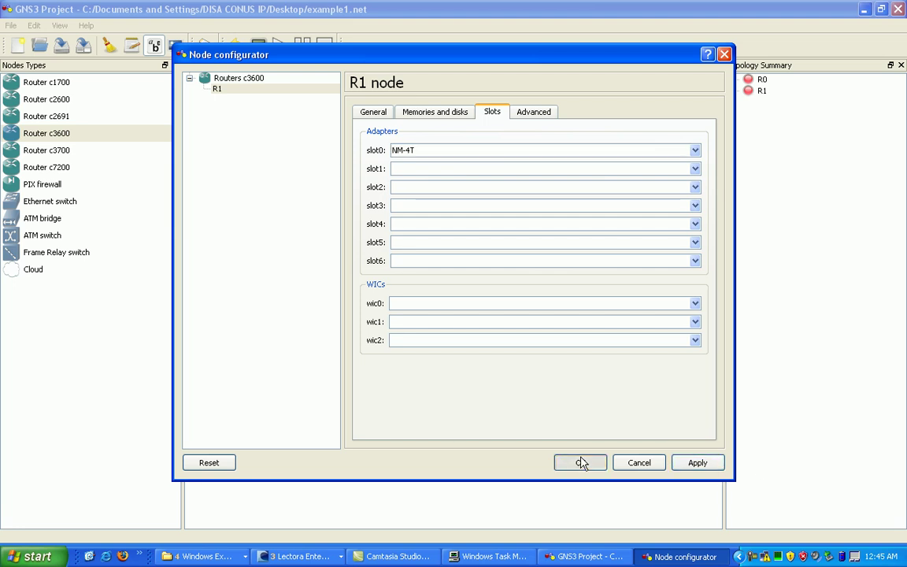